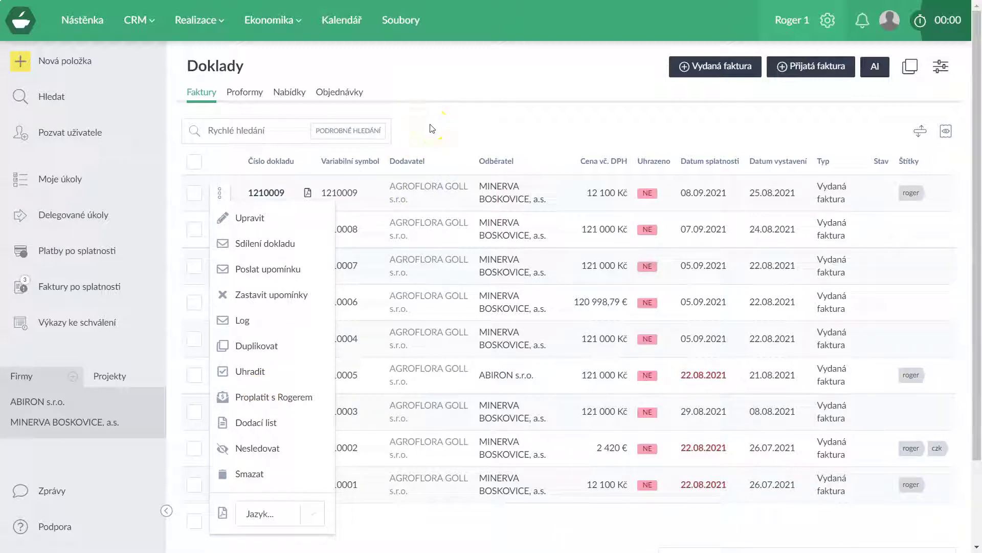
Step: Check the Roger payout dialog for its registration link and the newest invoice's eligibility, leaving without sending anything
{"action": "left_click", "coordinate": [285, 400]}
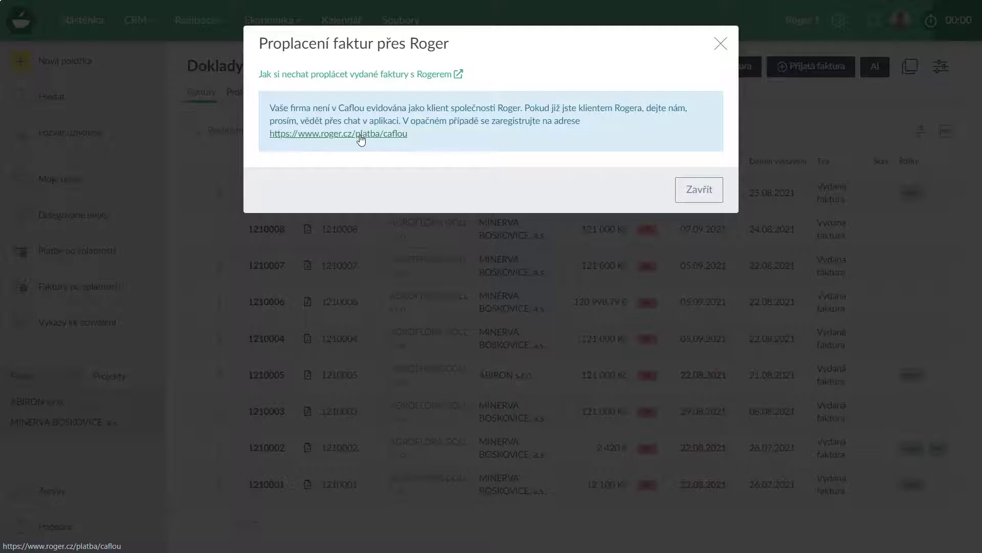
{"action": "left_click", "coordinate": [697, 189]}
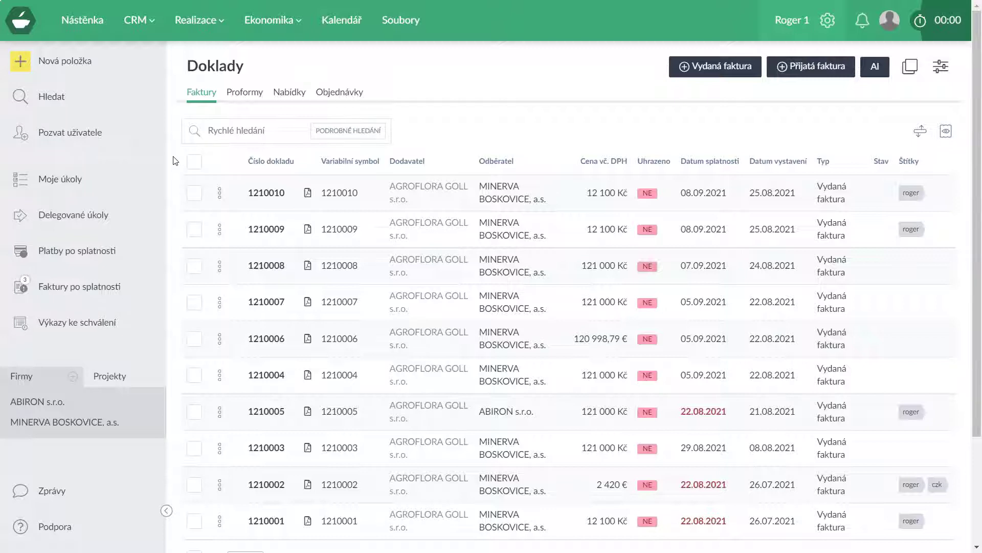
{"action": "left_click", "coordinate": [219, 192]}
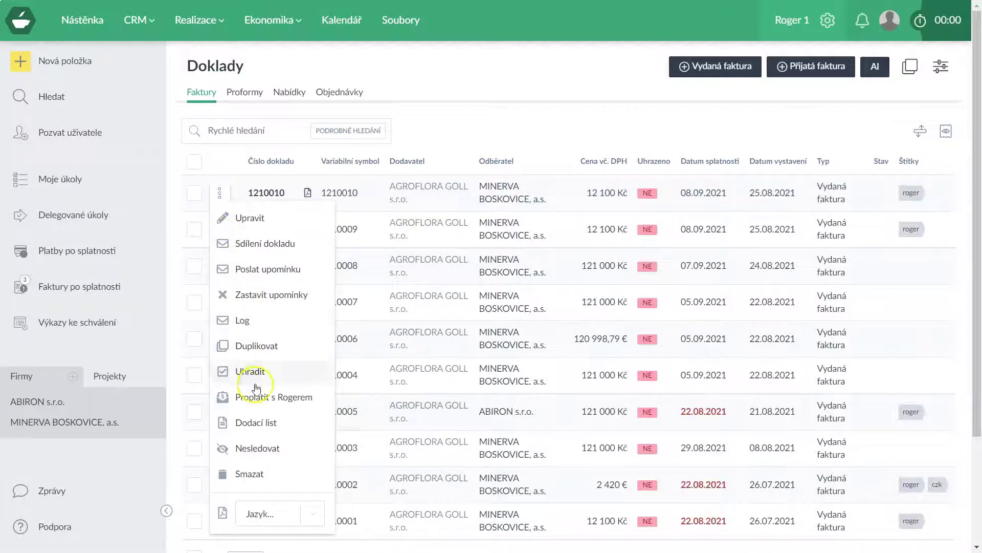
{"action": "left_click", "coordinate": [258, 402]}
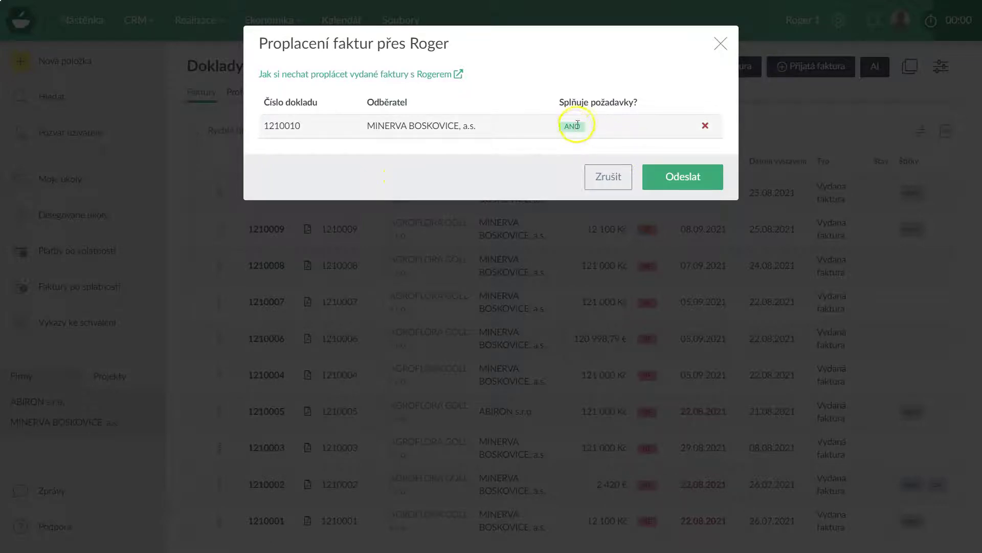
{"action": "left_click", "coordinate": [721, 42]}
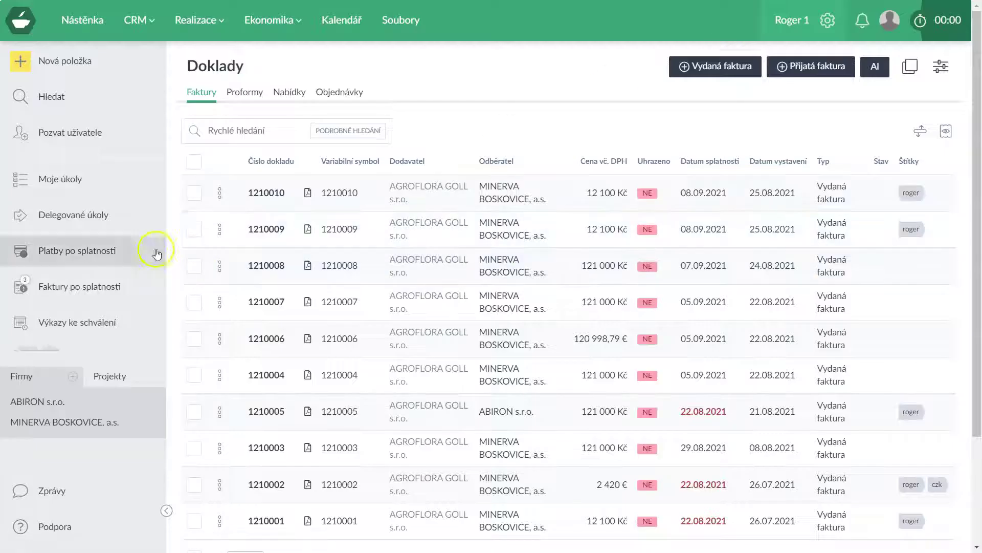
Step: Select the five invoices tagged roger in the invoice list
{"action": "left_click", "coordinate": [190, 199]}
{"action": "left_click", "coordinate": [192, 228]}
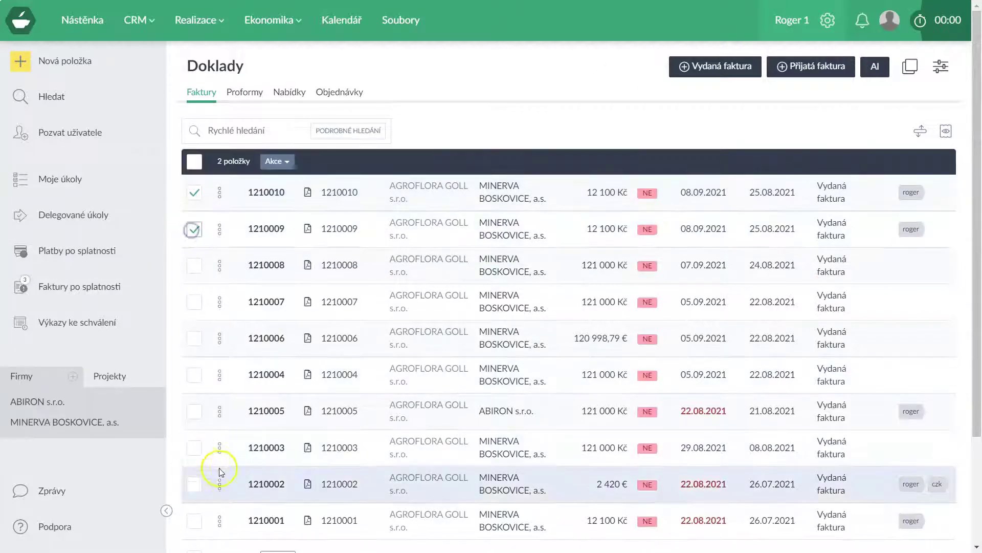
{"action": "left_click", "coordinate": [194, 412]}
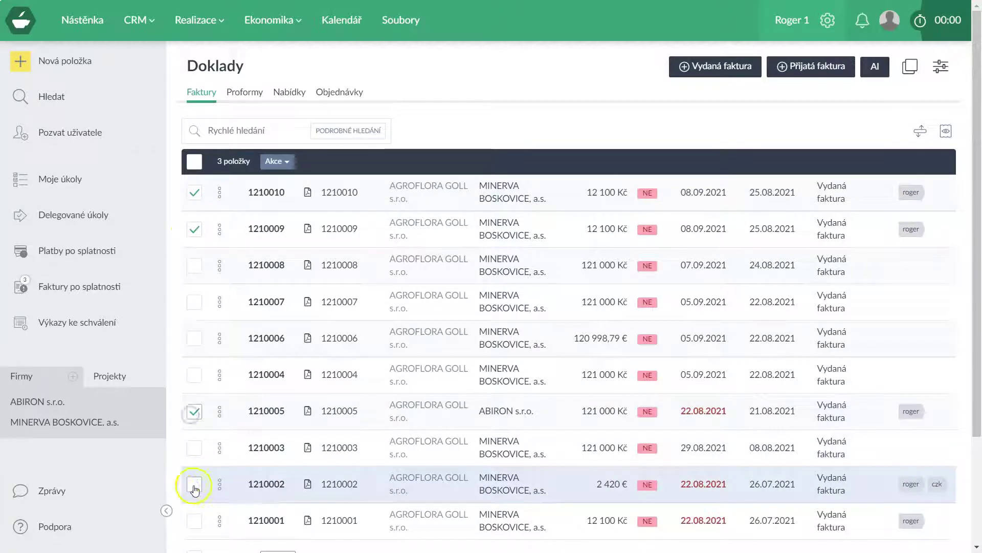
{"action": "left_click", "coordinate": [194, 484]}
{"action": "left_click", "coordinate": [192, 520]}
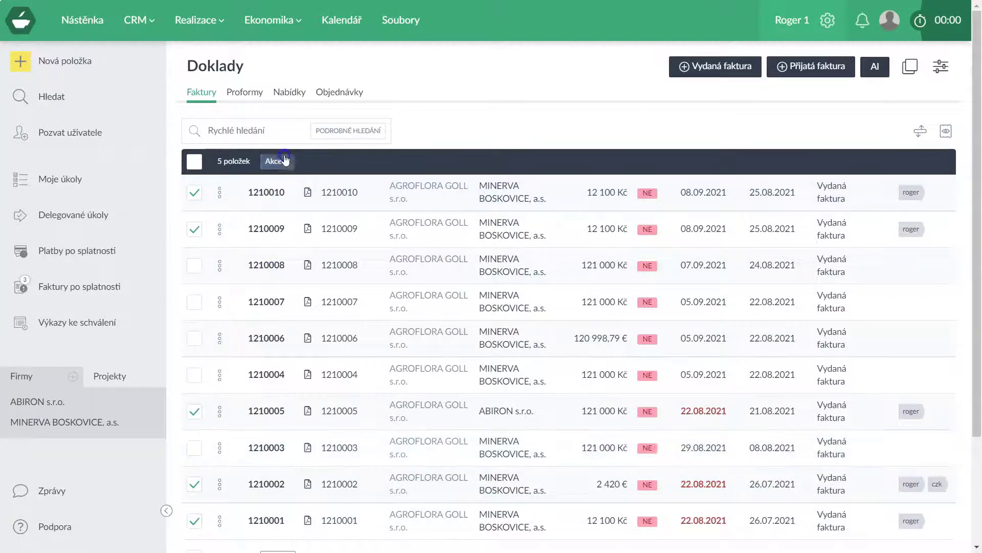
Step: Examine in the bulk Roger payout dialog why some selected invoices do not meet the requirements, and close it without sending
{"action": "left_click", "coordinate": [274, 161]}
{"action": "left_click", "coordinate": [318, 298]}
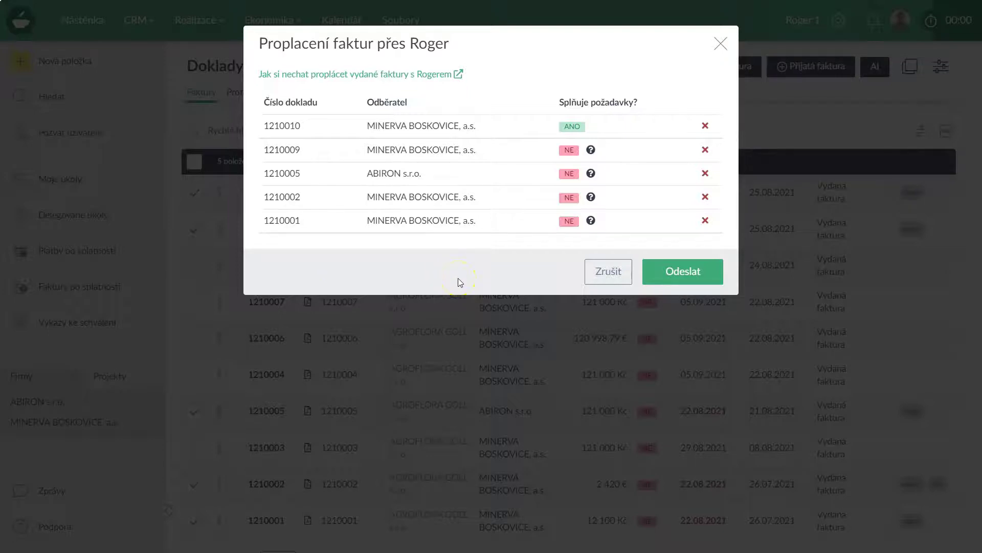
{"action": "mouse_move", "coordinate": [592, 222]}
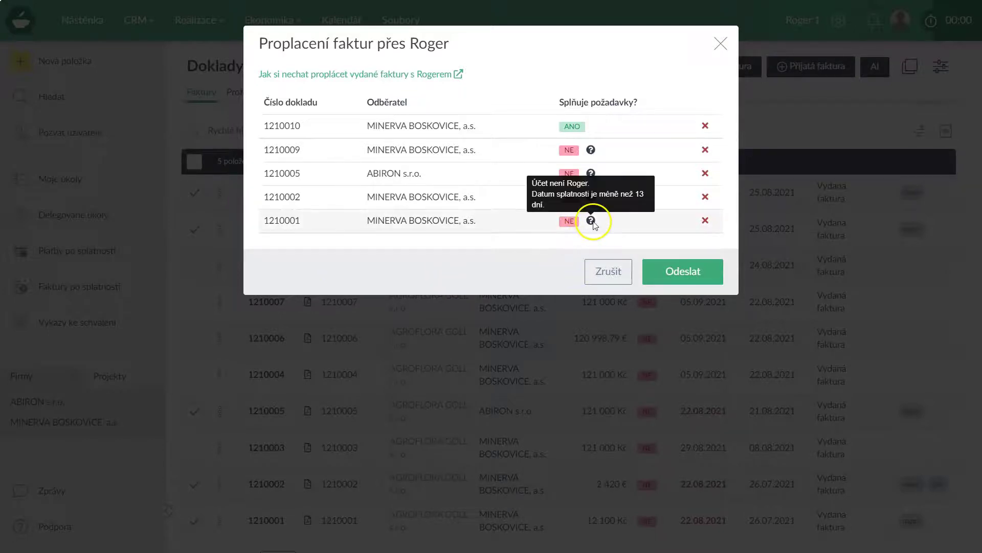
{"action": "mouse_move", "coordinate": [592, 152]}
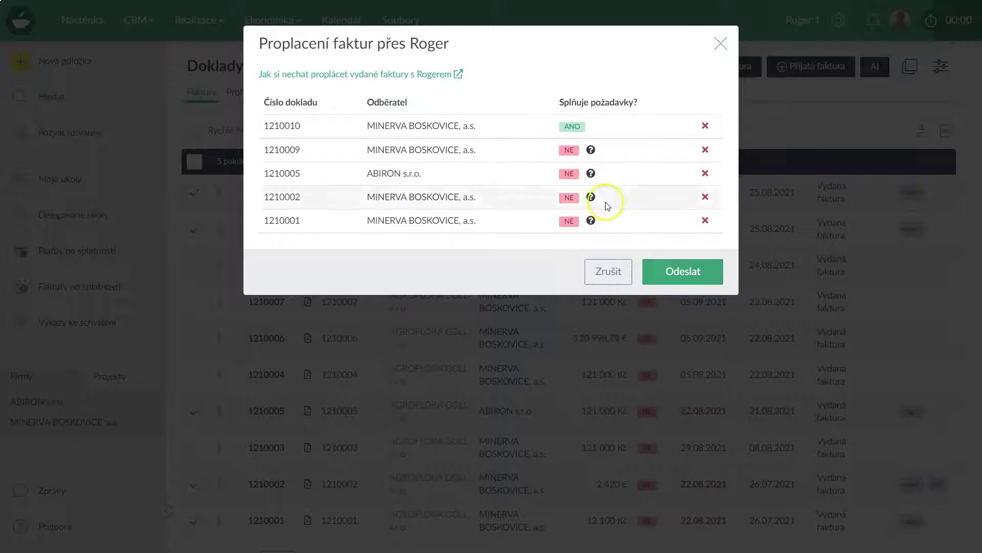
{"action": "left_click", "coordinate": [723, 43]}
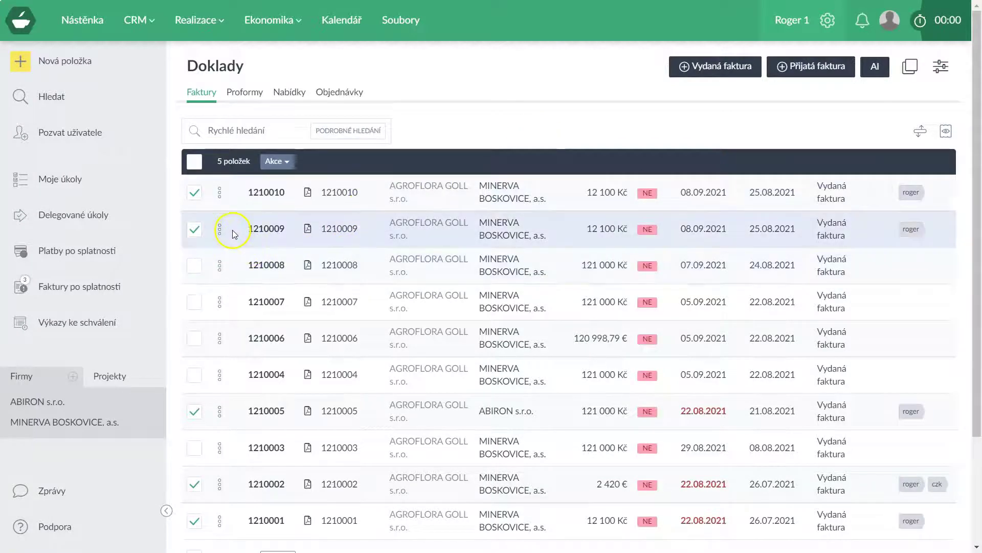
Step: Open the newest invoice for editing and review its bank account options, currency, items and tags
{"action": "left_click", "coordinate": [216, 192]}
{"action": "left_click", "coordinate": [247, 217]}
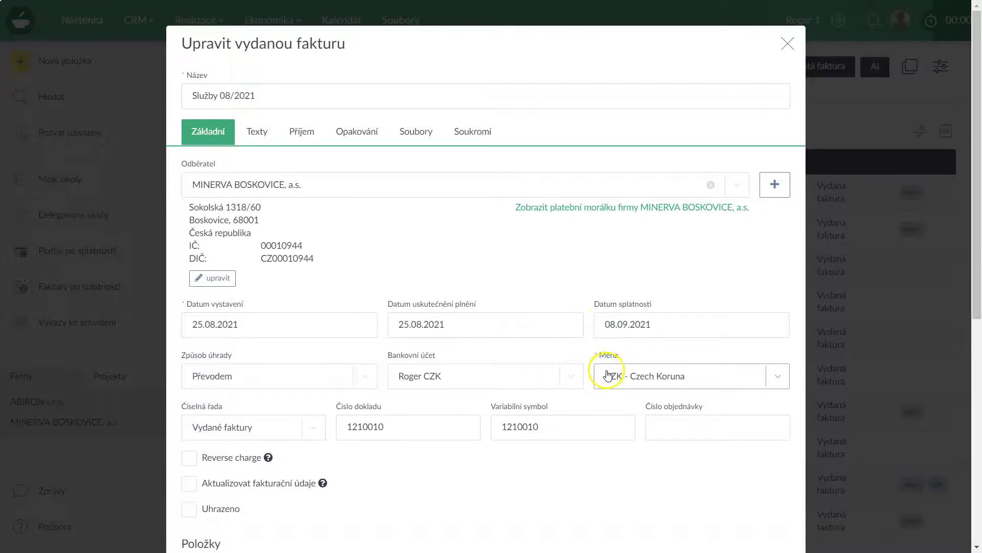
{"action": "left_click", "coordinate": [464, 379]}
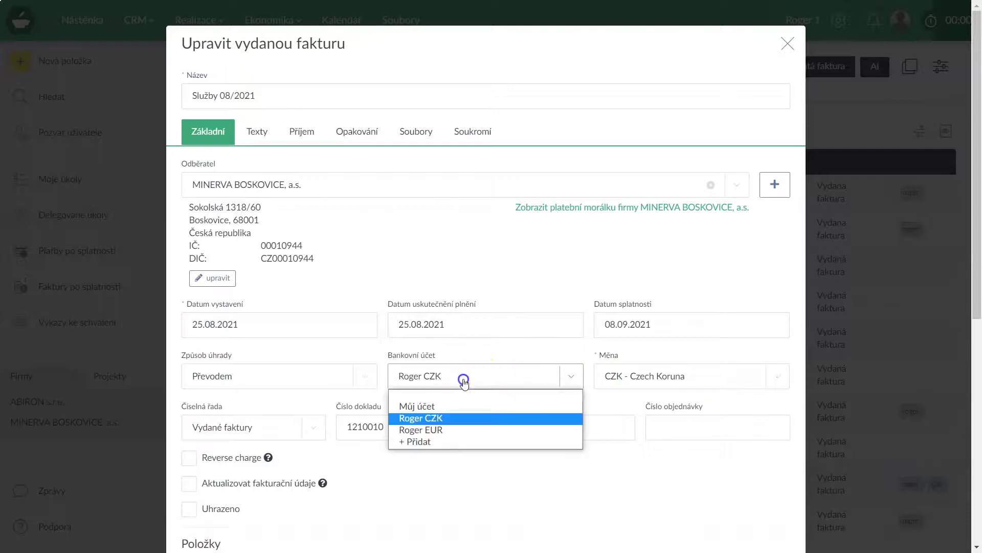
{"action": "left_click", "coordinate": [446, 426]}
{"action": "left_click", "coordinate": [538, 348]}
{"action": "scroll", "coordinate": [502, 341], "scroll_direction": "down", "scroll_amount": 5}
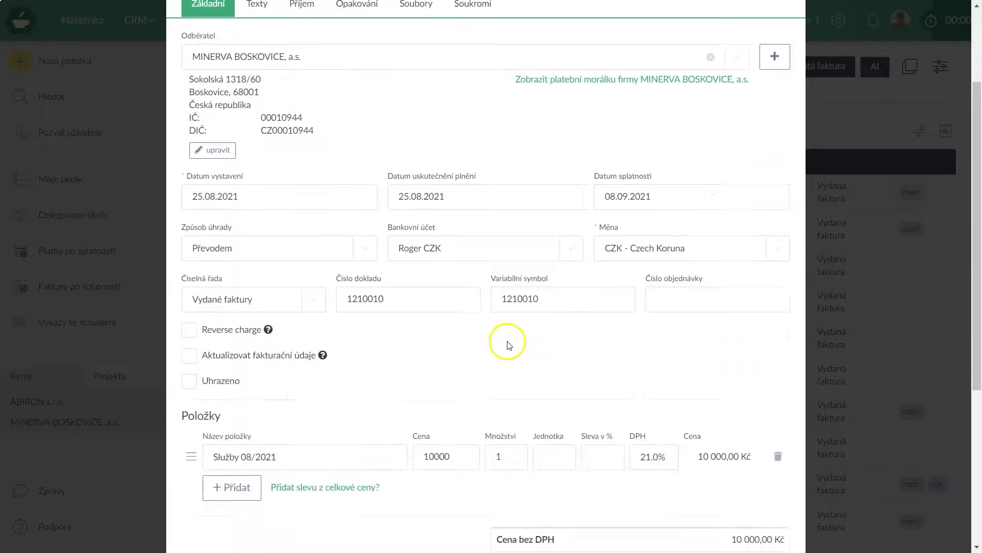
{"action": "scroll", "coordinate": [510, 373], "scroll_direction": "down", "scroll_amount": 1}
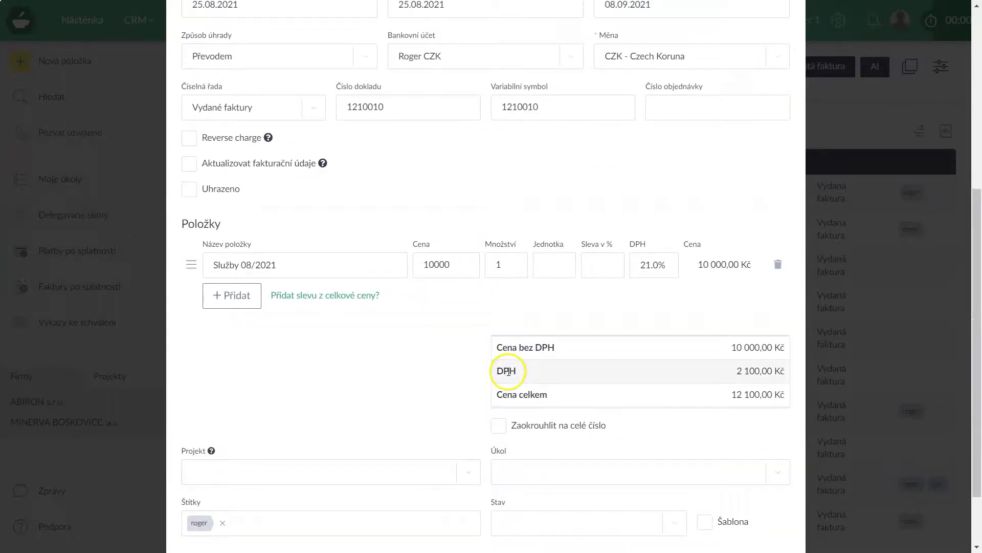
{"action": "scroll", "coordinate": [505, 368], "scroll_direction": "up", "scroll_amount": 5}
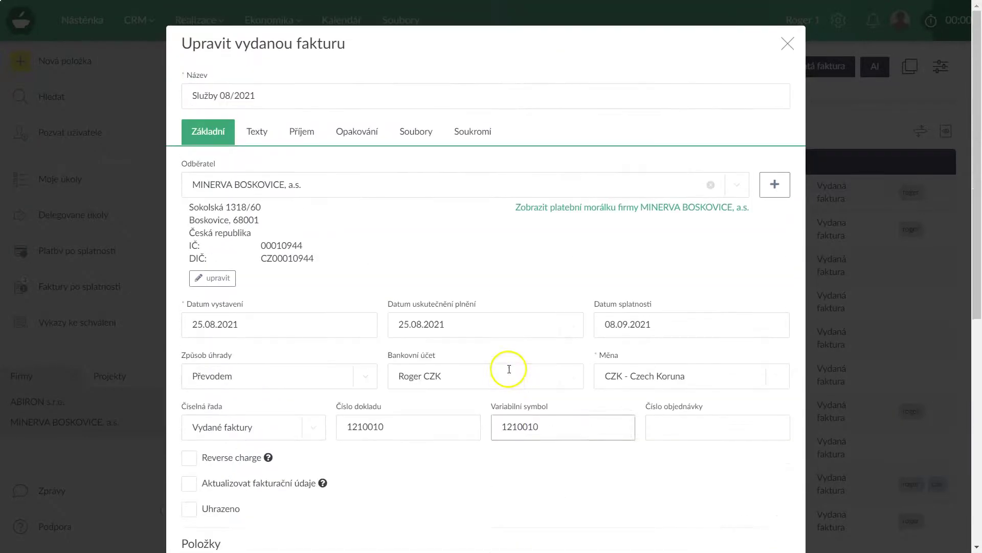
Step: Review the receivable assignment clause in the invoice's text after the items, and close the invoice without saving
{"action": "left_click", "coordinate": [258, 133]}
{"action": "left_click_drag", "start_coordinate": [364, 443], "coordinate": [186, 410]}
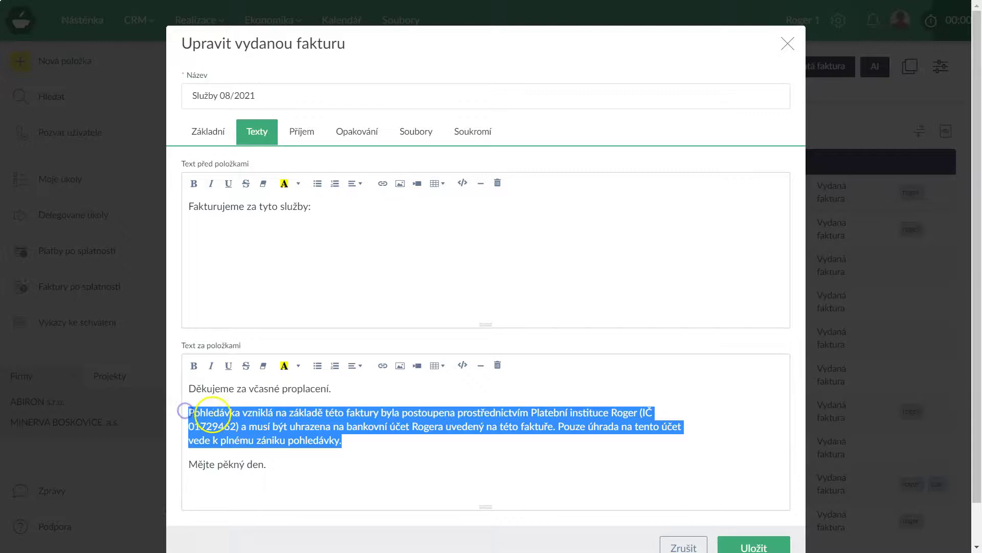
{"action": "left_click", "coordinate": [323, 468]}
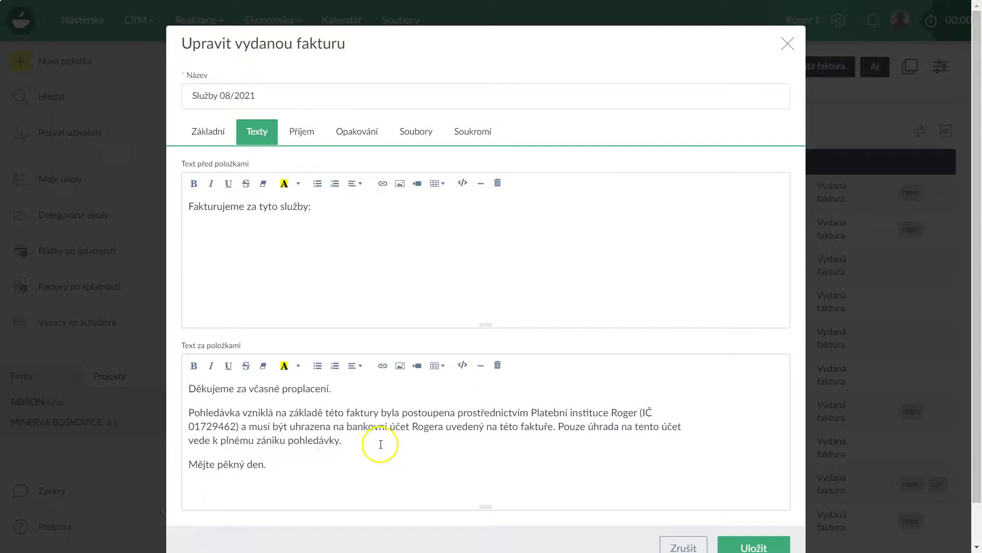
{"action": "left_click", "coordinate": [211, 134]}
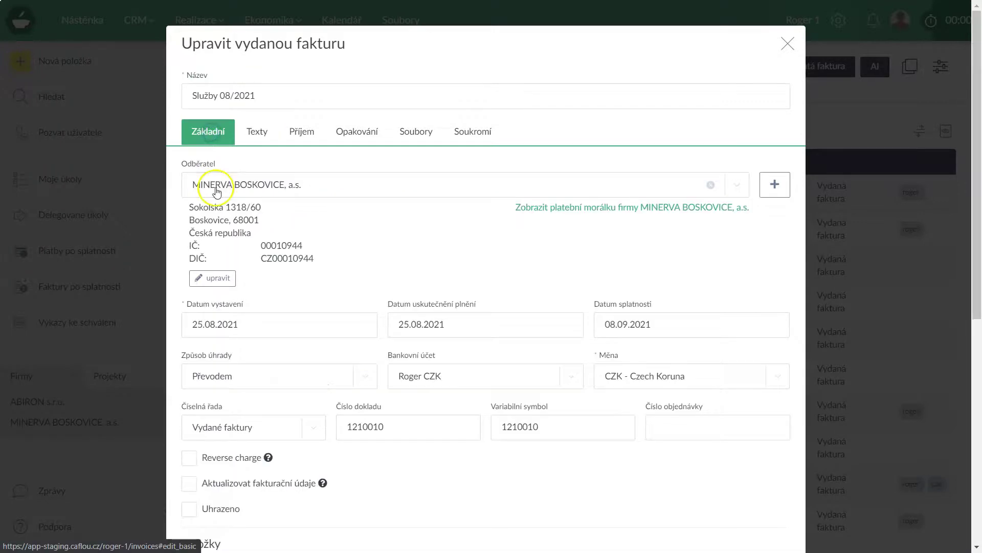
{"action": "left_click", "coordinate": [786, 47]}
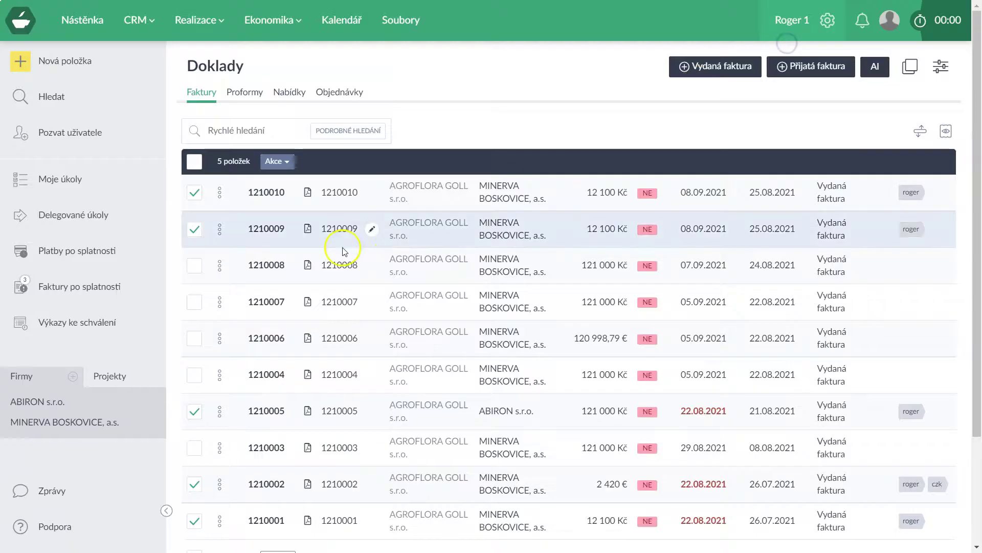
Step: Submit the selected invoices for bulk payout with Roger and close the status dialog
{"action": "left_click", "coordinate": [284, 162]}
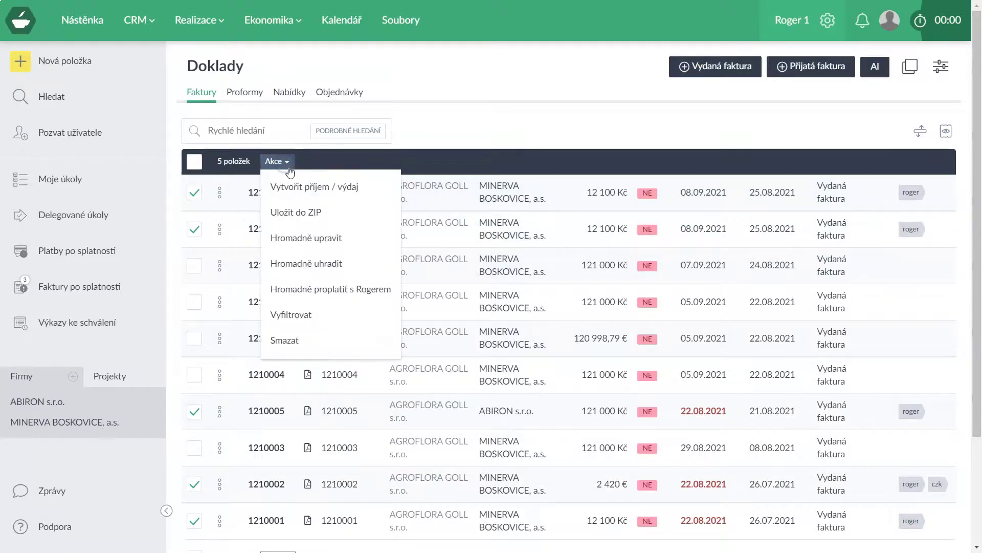
{"action": "left_click", "coordinate": [312, 289]}
{"action": "left_click", "coordinate": [570, 135]}
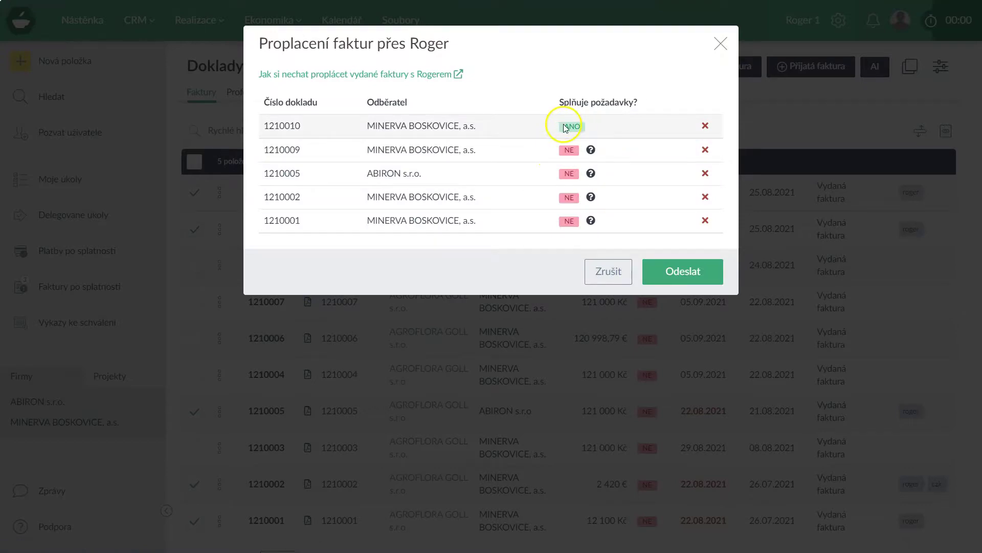
{"action": "left_click", "coordinate": [672, 274]}
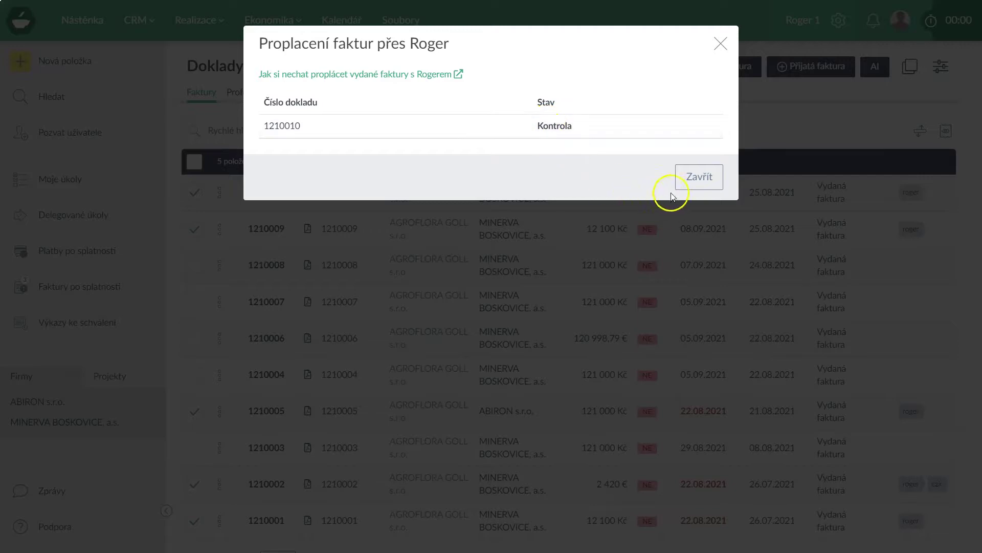
{"action": "left_click", "coordinate": [692, 183]}
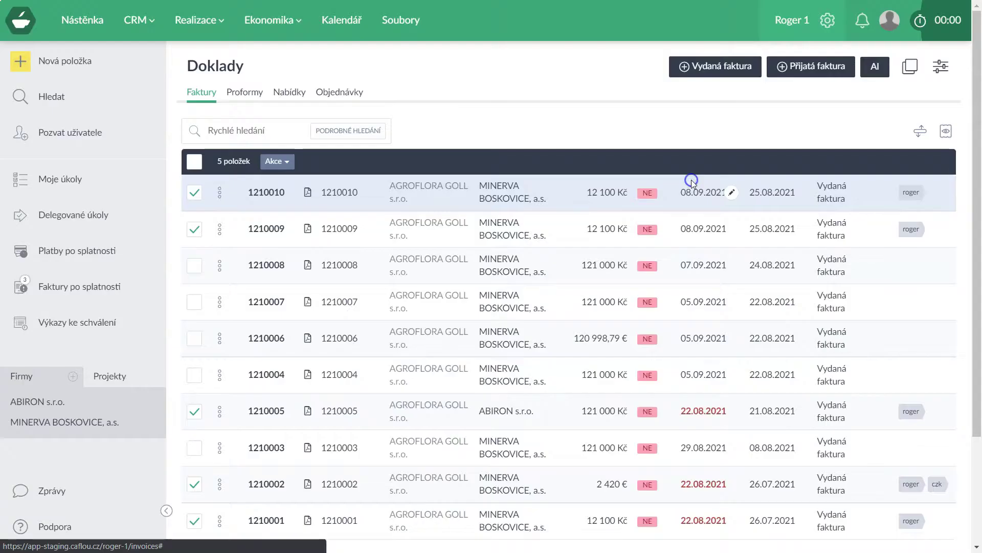
Step: Open the newest invoice's detail and check its Roger status in the change history
{"action": "left_click", "coordinate": [254, 192]}
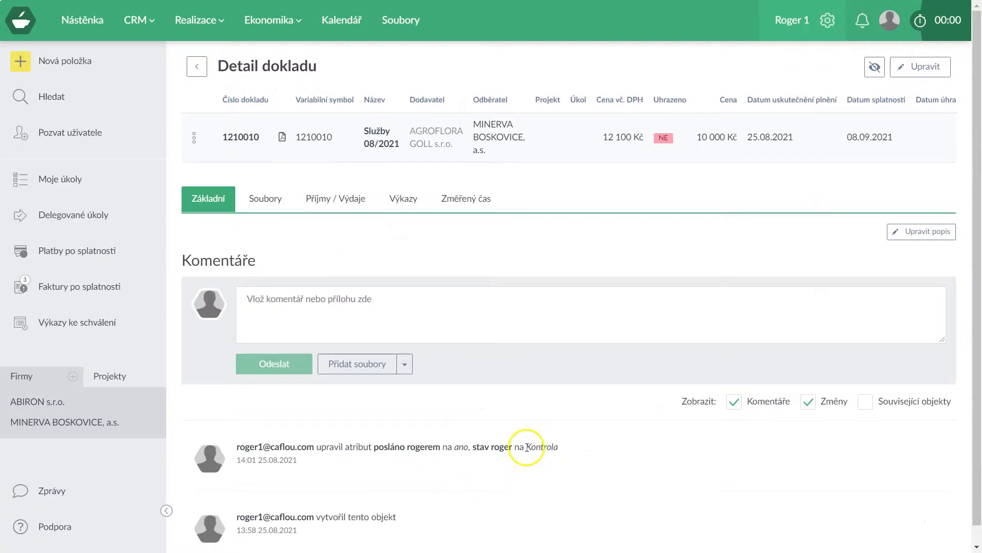
{"action": "left_click_drag", "start_coordinate": [526, 447], "coordinate": [559, 448]}
{"action": "left_click", "coordinate": [546, 472]}
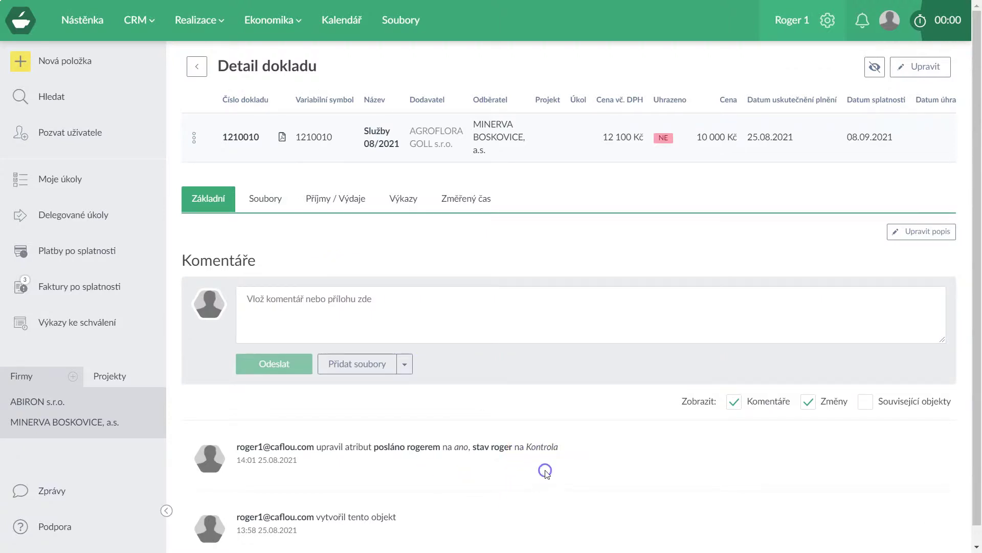